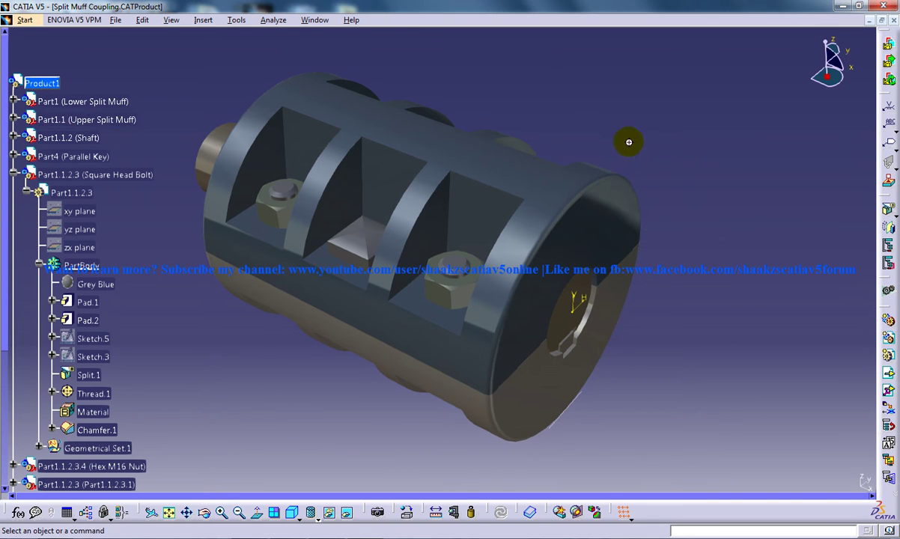
Orbit the split muff coupling to view its end face, then turn it side-on.
middle_drag(629, 140, 635, 185)
middle_drag(695, 240, 628, 316)
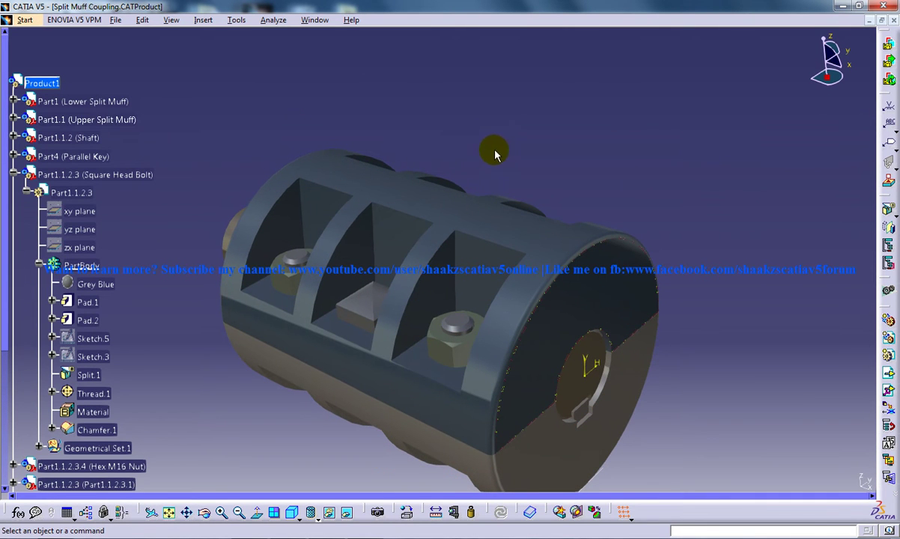
middle_drag(550, 173, 547, 369)
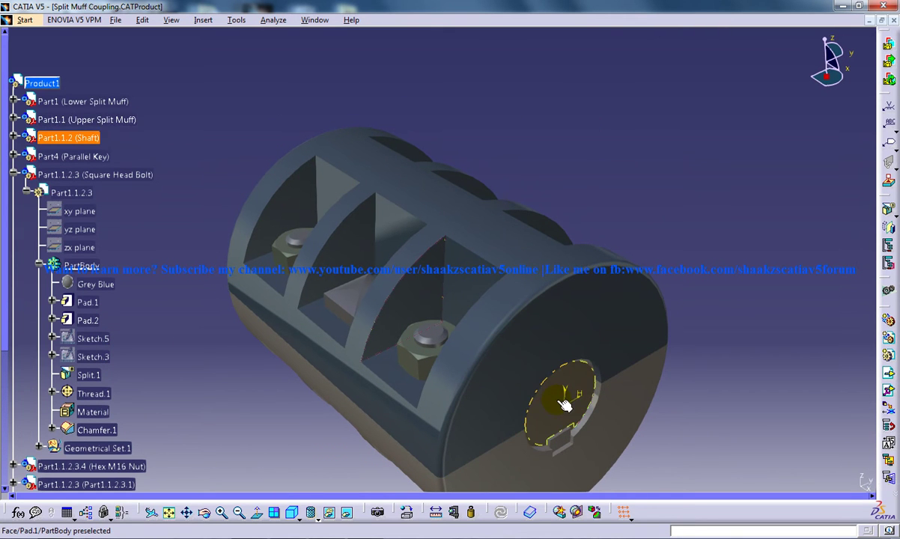
Hide the upper split muff and orbit until the shaft end faces forward.
right_click(503, 393)
click(536, 254)
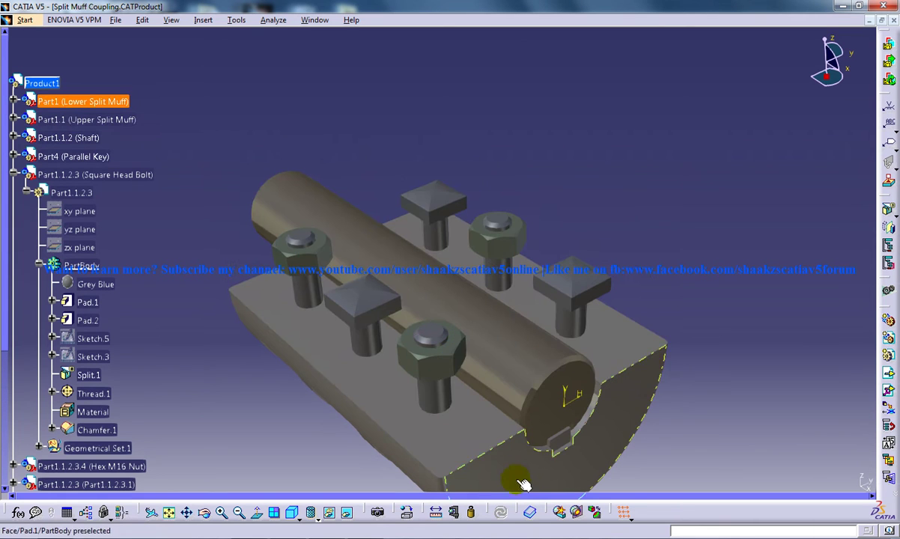
middle_drag(423, 321, 329, 199)
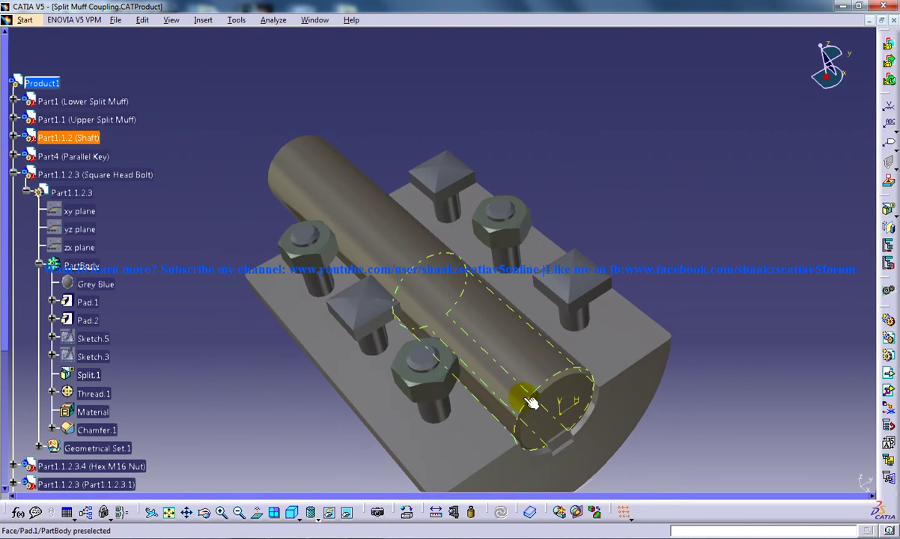
middle_drag(494, 359, 533, 382)
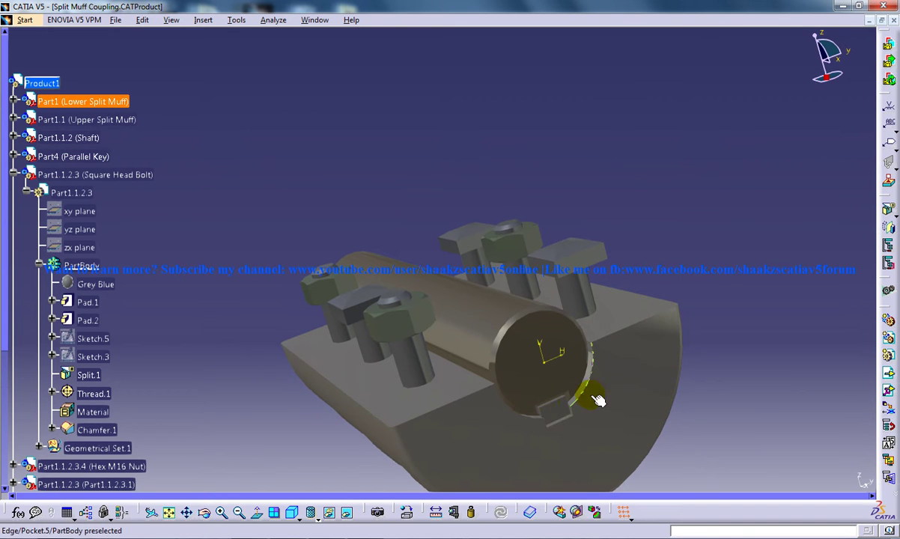
middle_drag(562, 417, 314, 432)
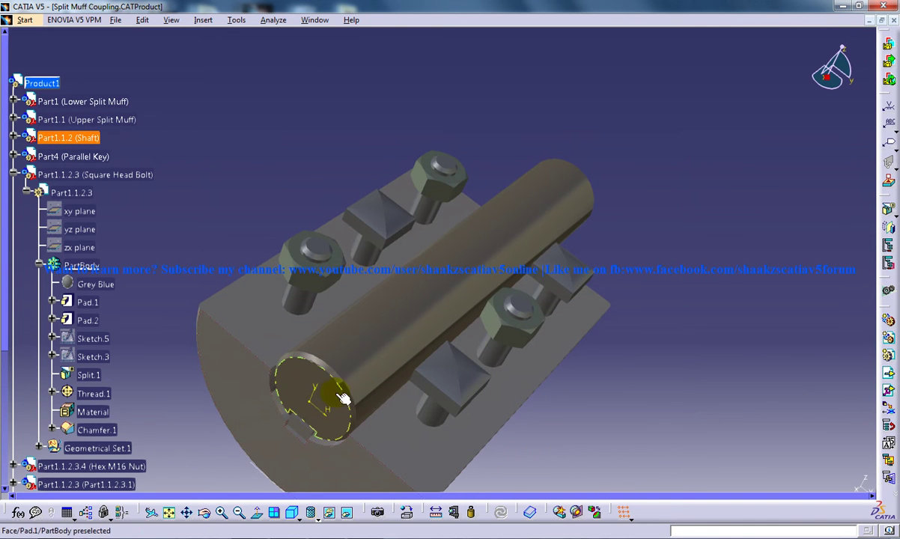
middle_drag(343, 398, 412, 314)
Hide the shaft and the lower split muff, leaving the key, bolts and nuts.
right_click(406, 340)
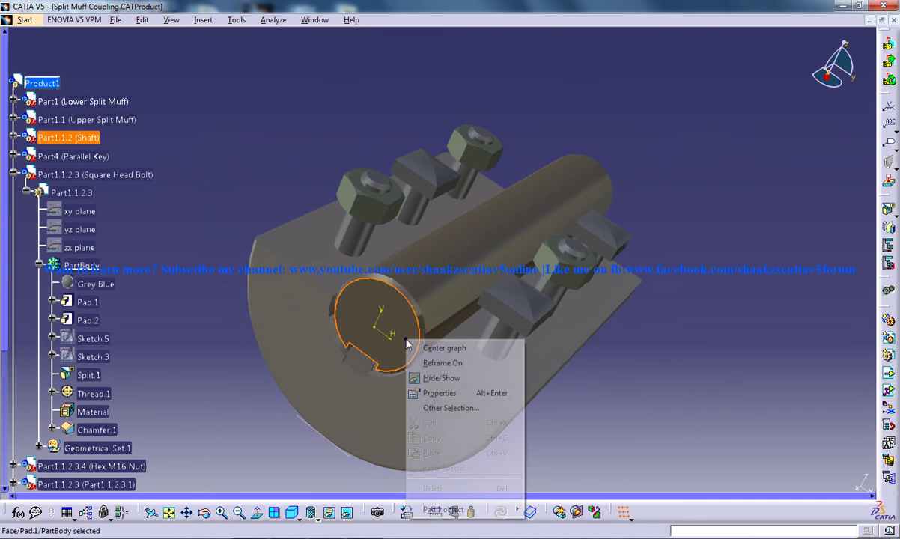
click(457, 378)
middle_drag(353, 374, 437, 377)
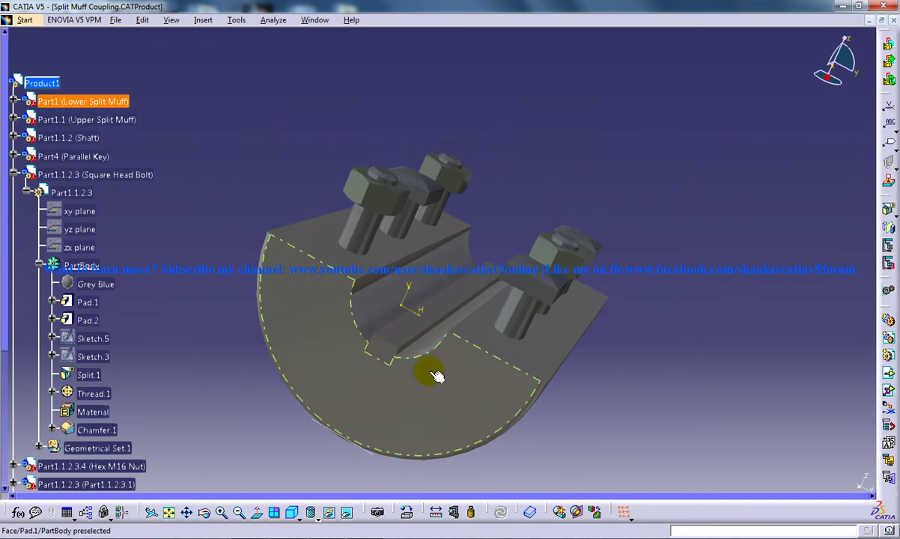
right_click(435, 406)
click(477, 272)
middle_drag(476, 262, 488, 348)
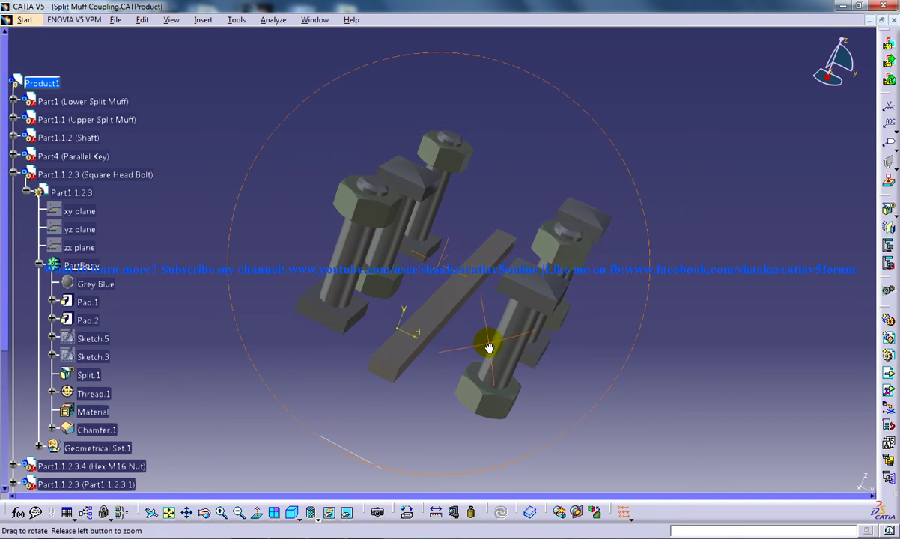
Unhide the lower muff, upper muff and shaft from the hidden space, then view the assembly side-on.
click(349, 514)
right_click(382, 432)
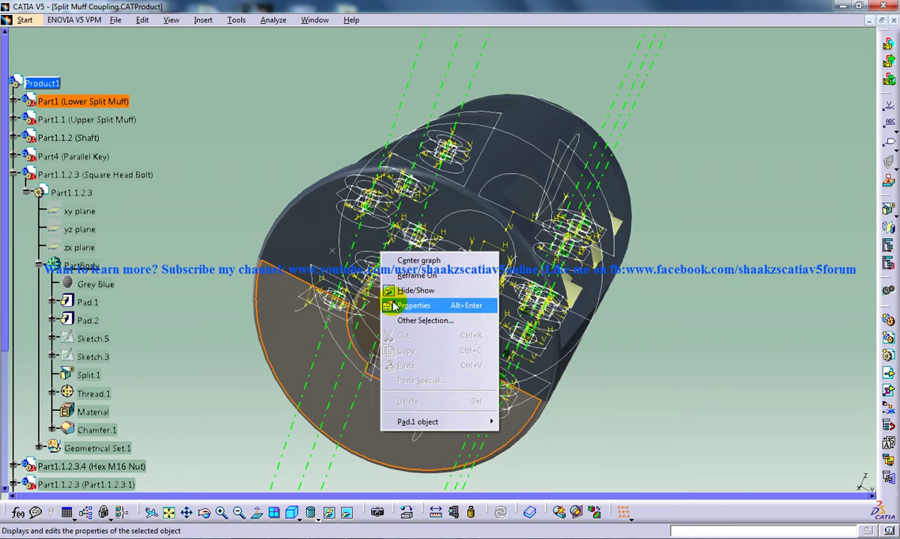
click(408, 292)
right_click(238, 225)
click(271, 260)
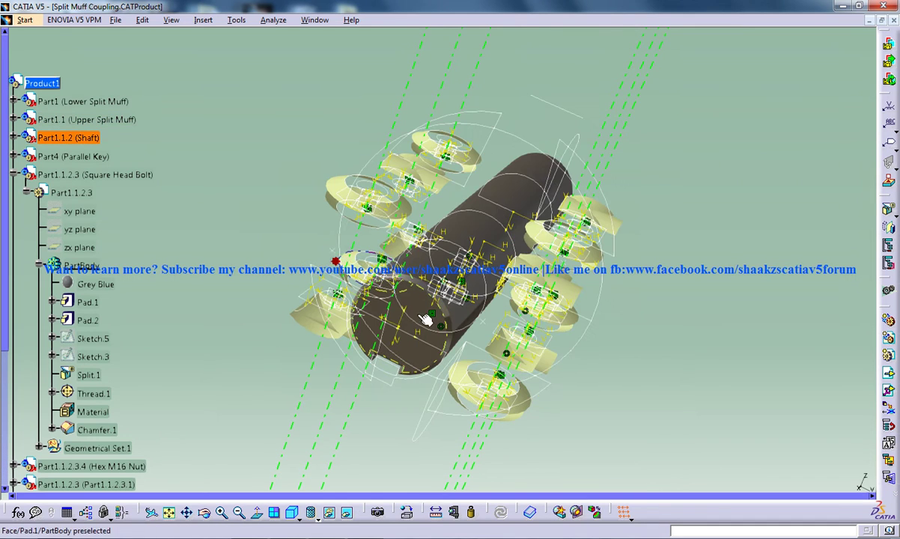
right_click(468, 228)
click(500, 264)
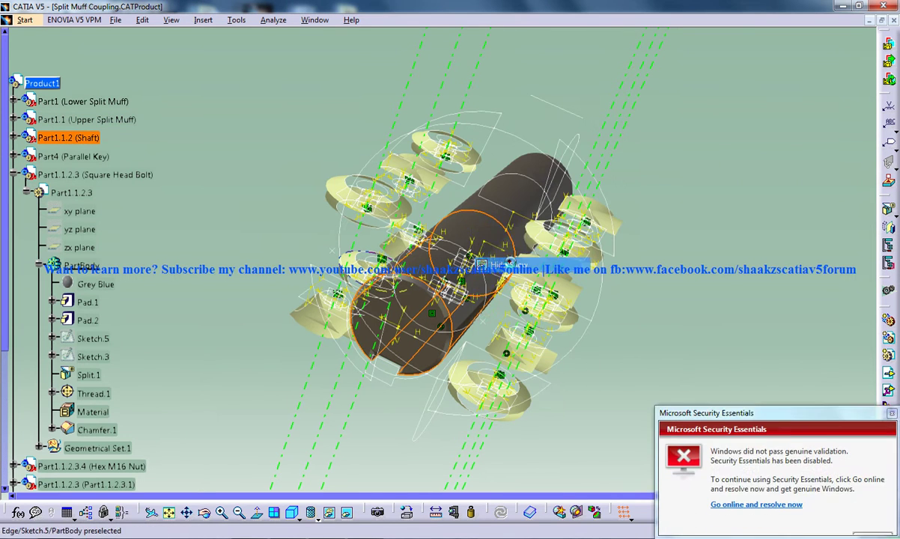
click(348, 514)
middle_drag(502, 388, 484, 312)
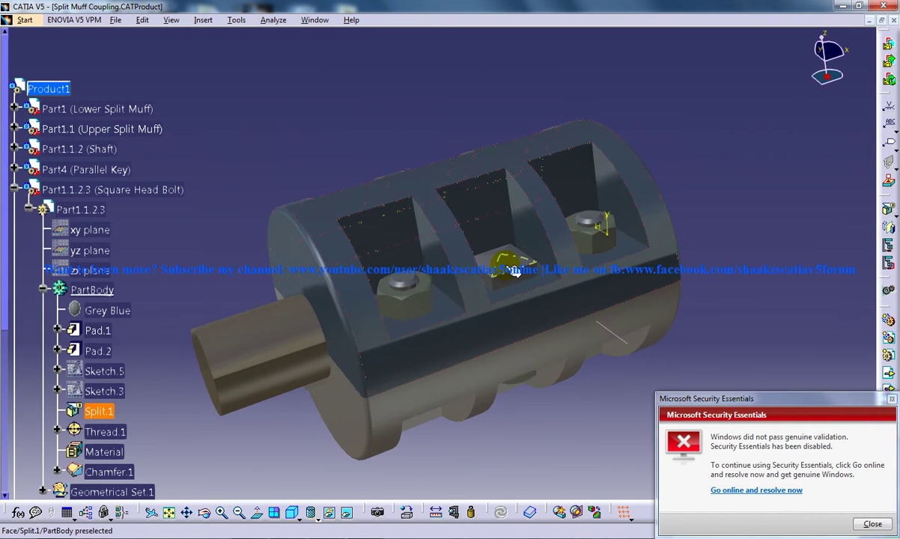
Turn the coupling to a flatter angle showing its end face, then hide the upper split muff.
middle_drag(502, 264, 420, 247)
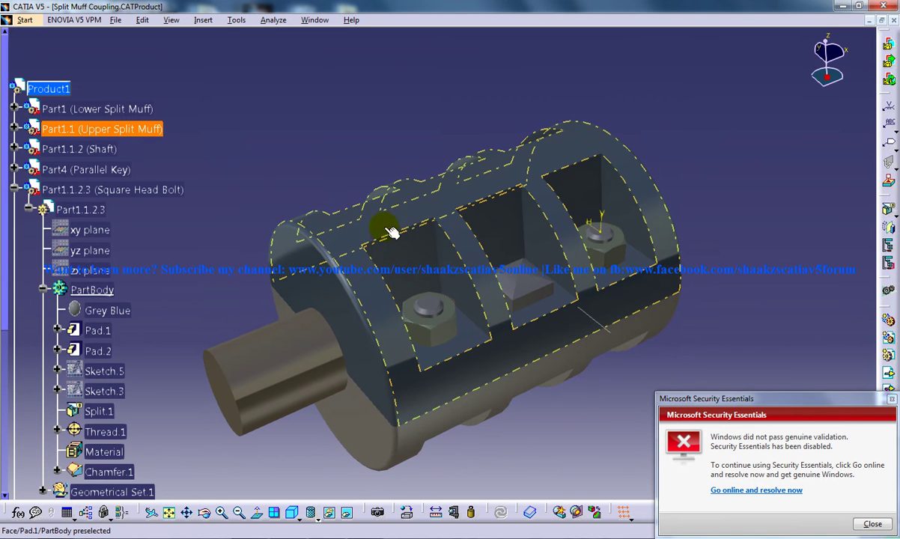
middle_drag(502, 313, 440, 373)
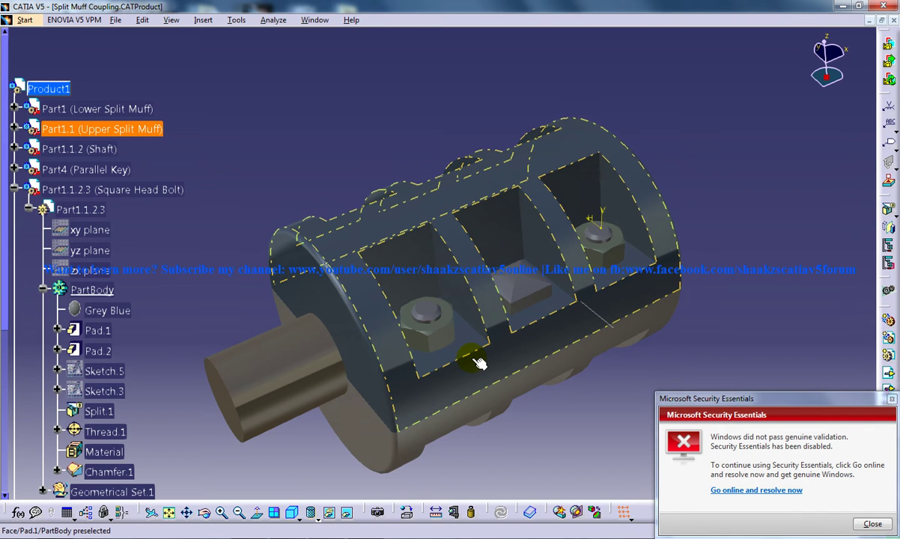
middle_drag(458, 354, 437, 323)
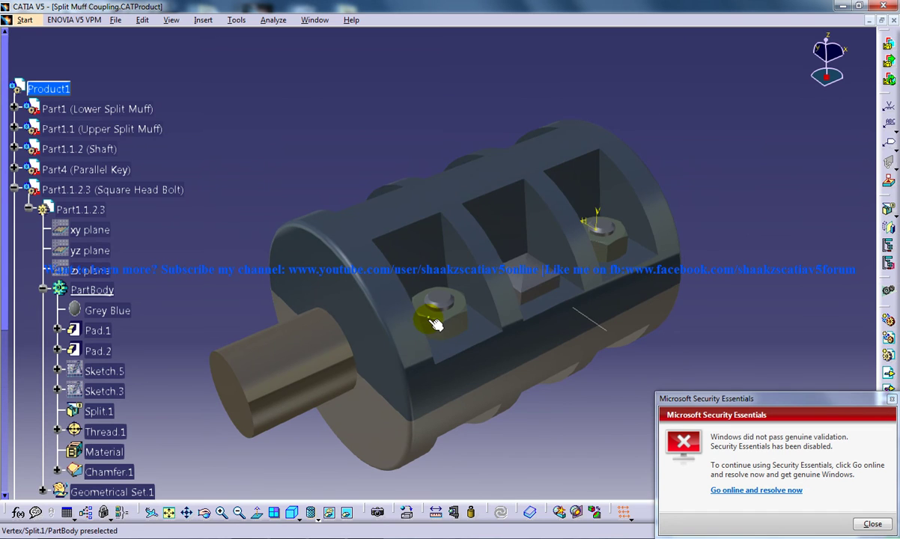
mouse_move(431, 351)
middle_down()
mouse_move(425, 365)
mouse_move(438, 368)
mouse_move(429, 372)
middle_up()
right_click(388, 361)
click(427, 373)
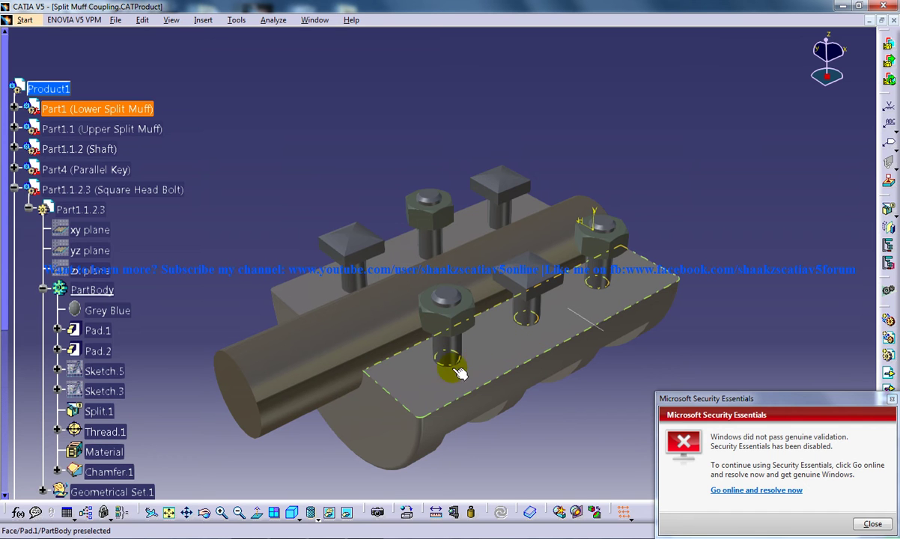
Bring the upper split muff back from the hidden space into the visible assembly.
click(347, 512)
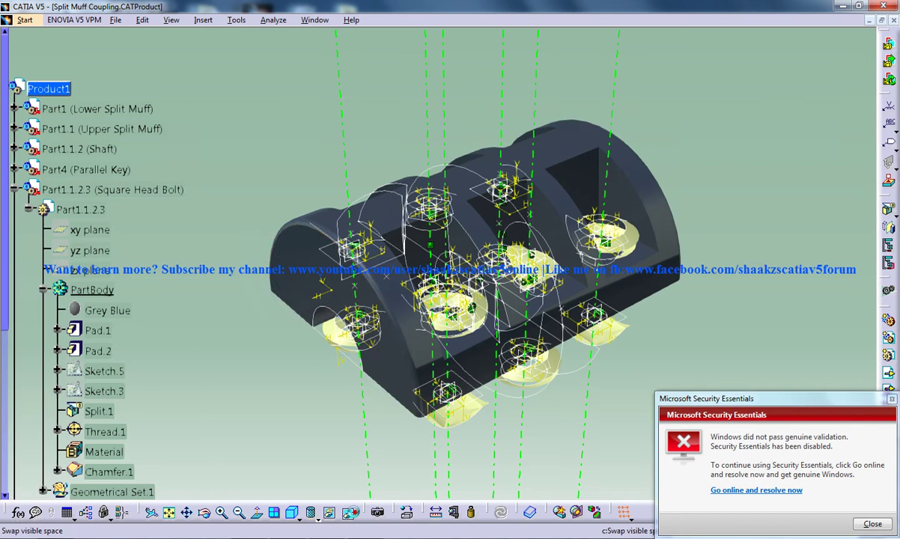
right_click(391, 372)
click(424, 220)
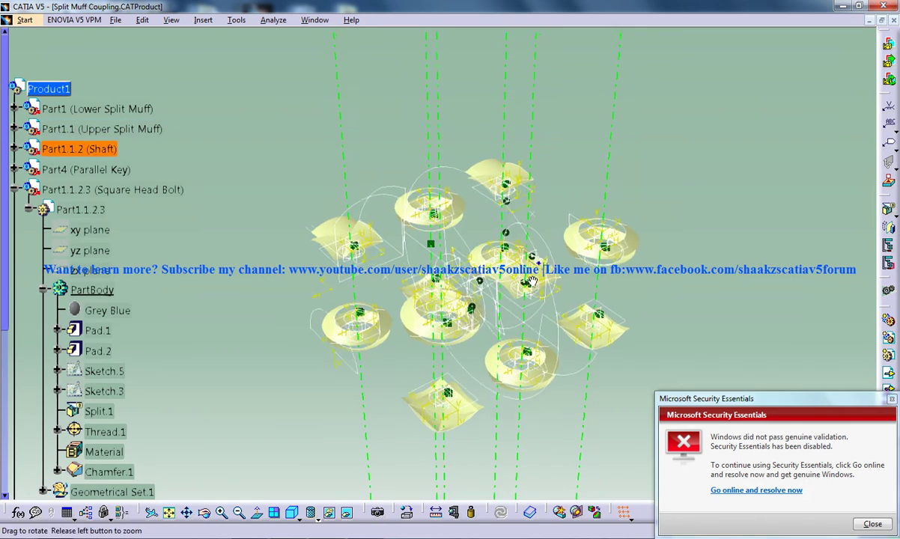
click(347, 514)
Hide the upper and lower split muffs, exposing the shaft, key, bolts and nuts.
middle_drag(378, 395, 318, 363)
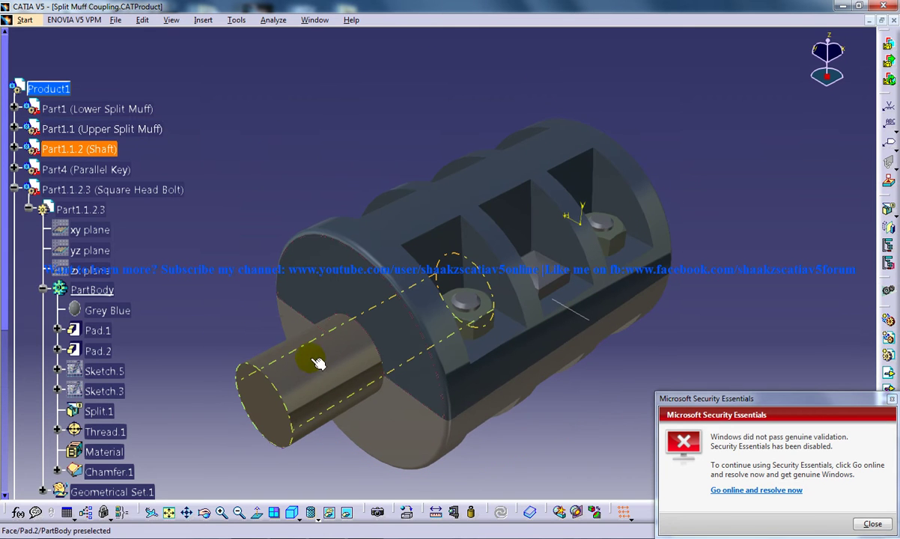
middle_drag(367, 378, 327, 378)
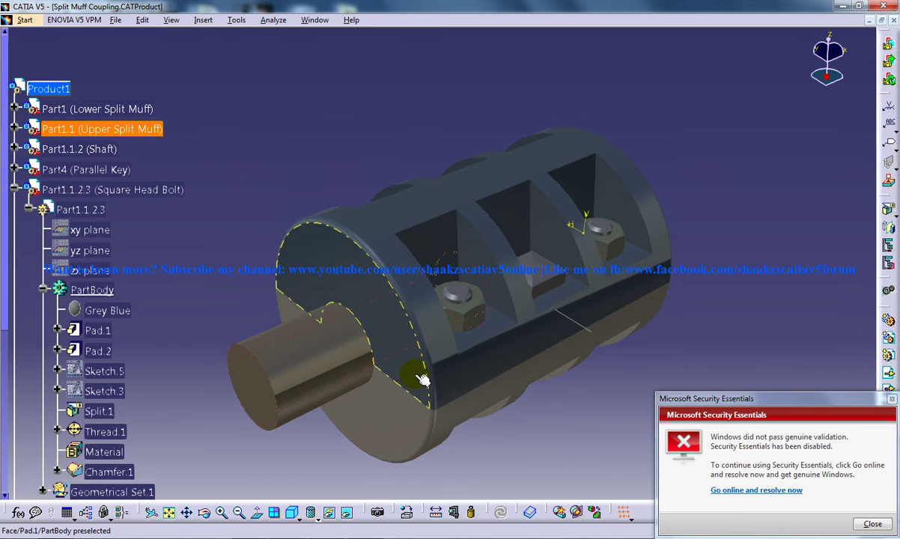
right_click(418, 199)
click(449, 234)
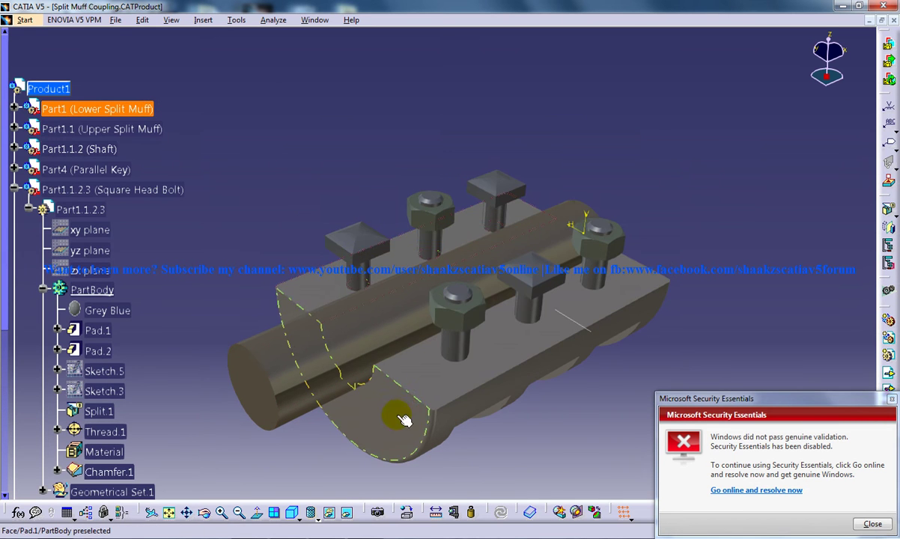
right_click(399, 418)
click(433, 276)
middle_drag(432, 326, 369, 364)
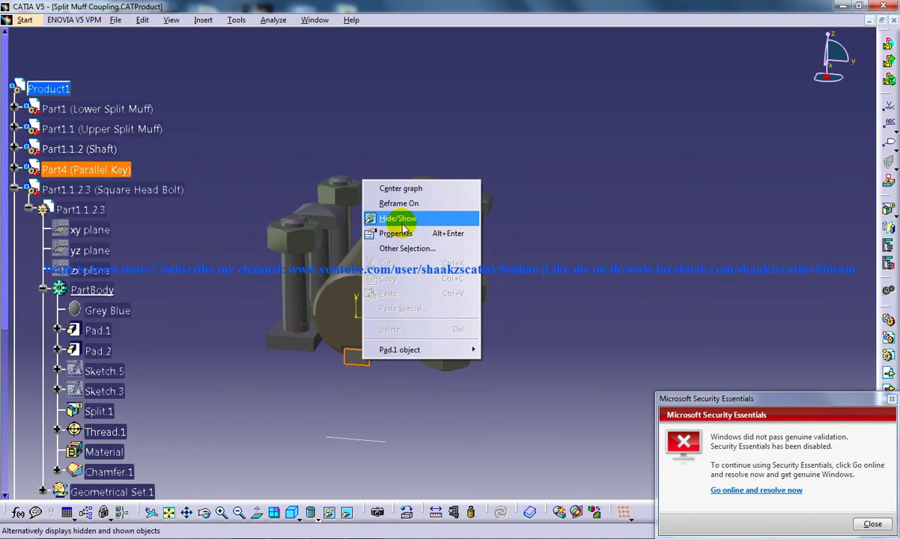
Hide the parallel key, then orbit and pan around the shaft and square-head bolts with nuts.
click(401, 222)
middle_drag(378, 315, 306, 252)
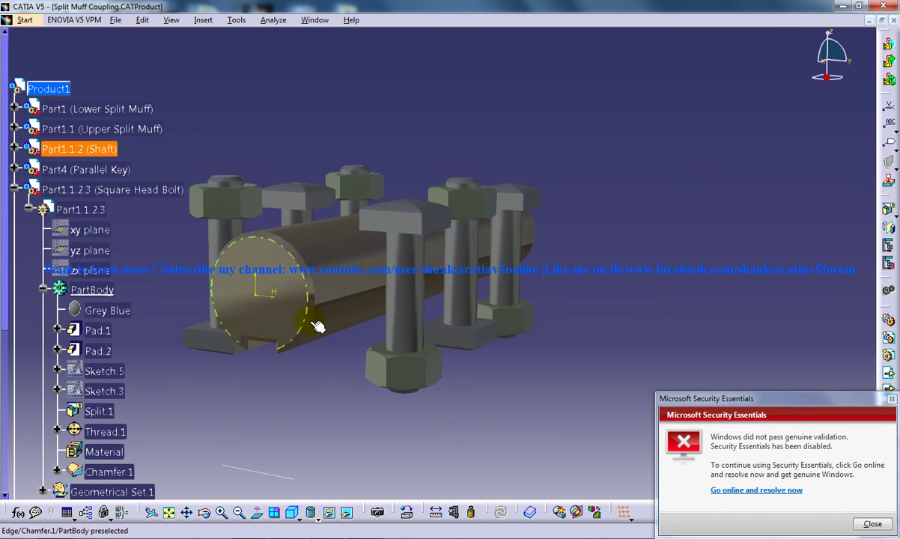
middle_drag(318, 326, 285, 334)
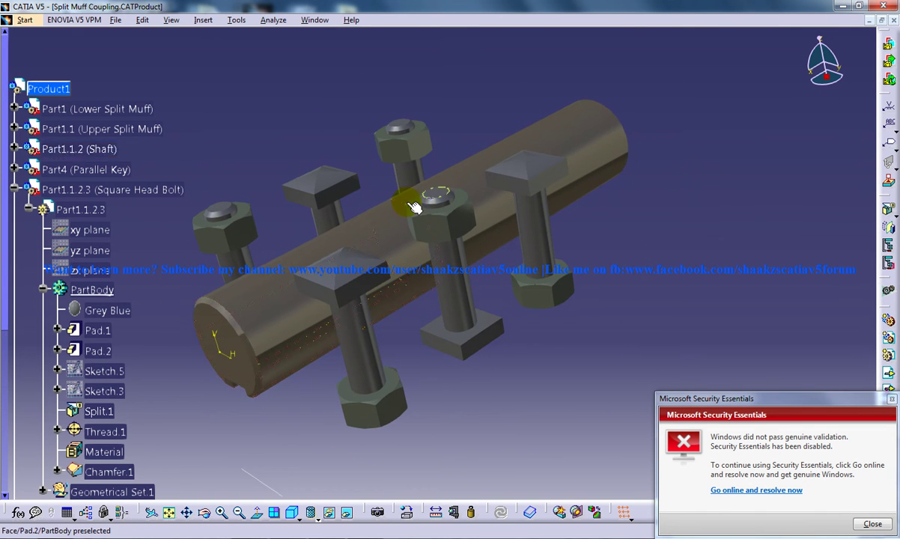
middle_drag(350, 281, 393, 257)
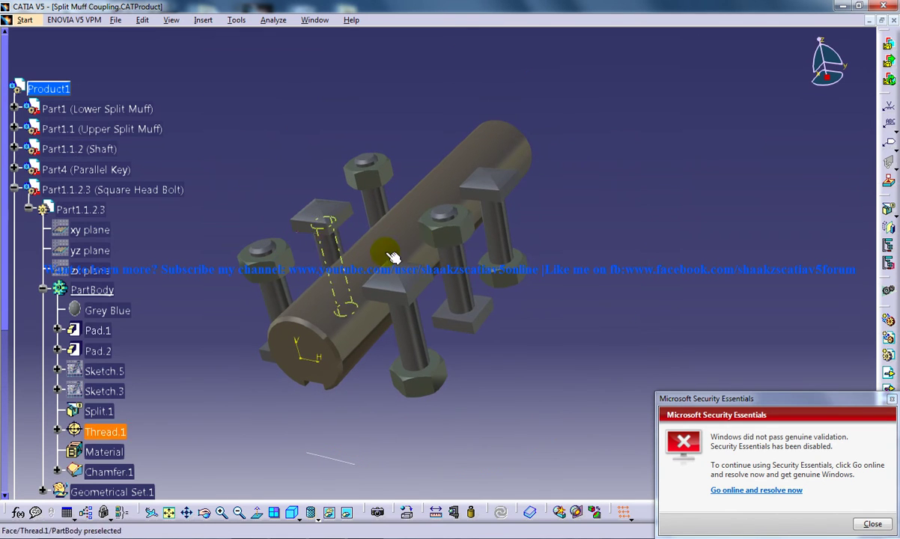
middle_drag(488, 317, 394, 350)
middle_drag(278, 298, 414, 292)
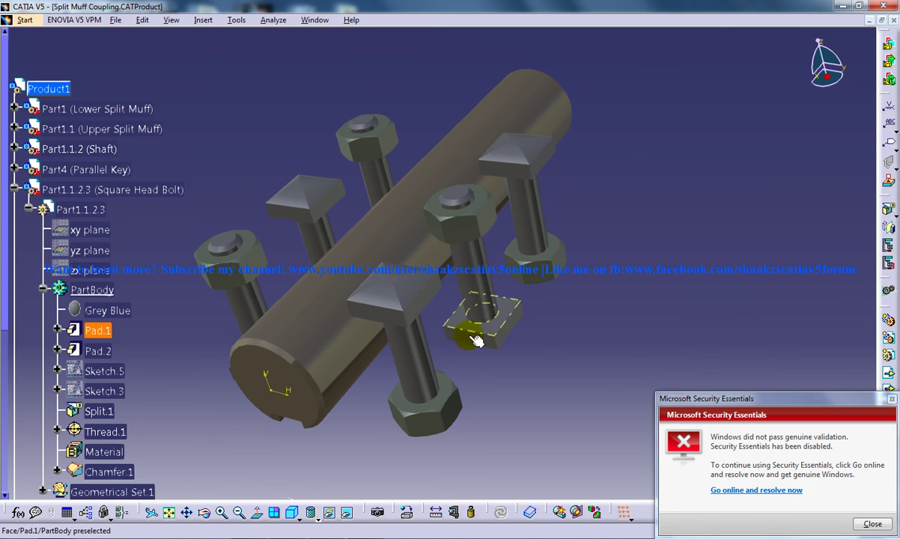
middle_drag(431, 352, 436, 221)
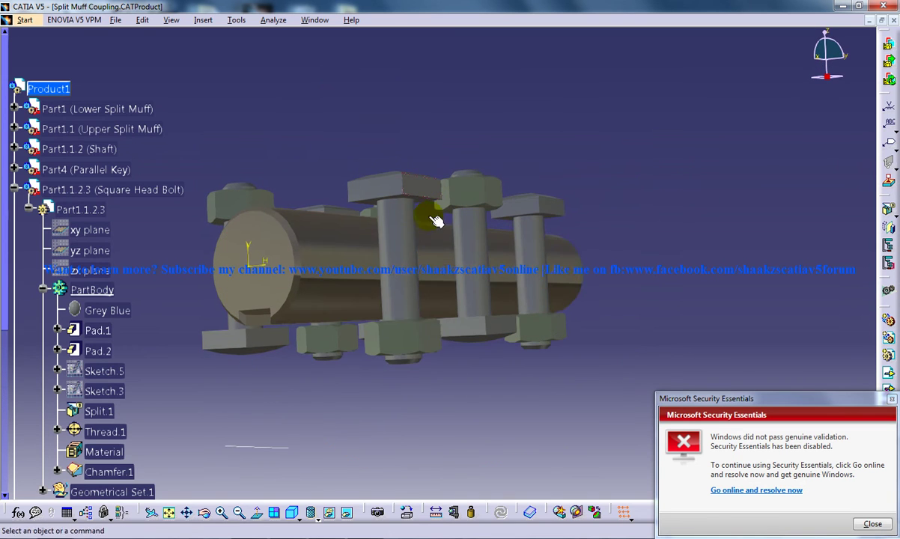
middle_drag(425, 365, 416, 319)
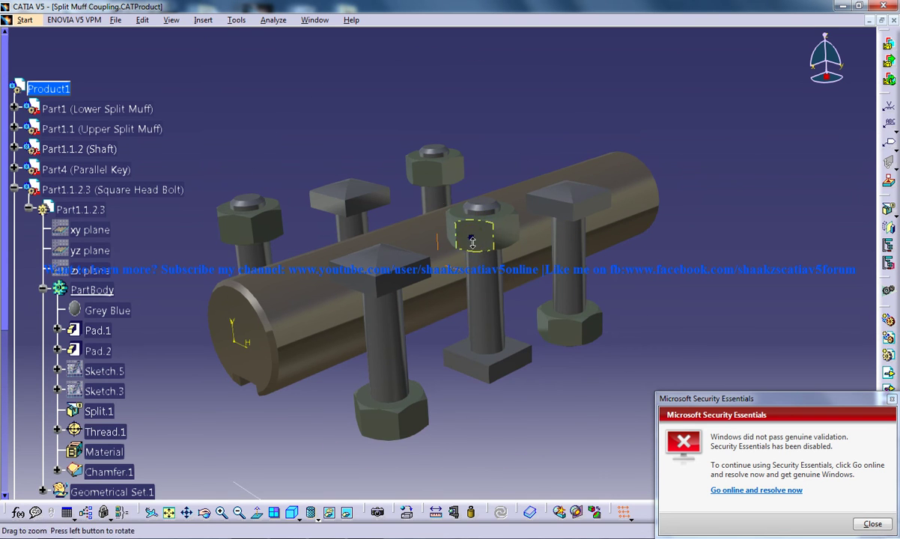
middle_drag(472, 242, 475, 255)
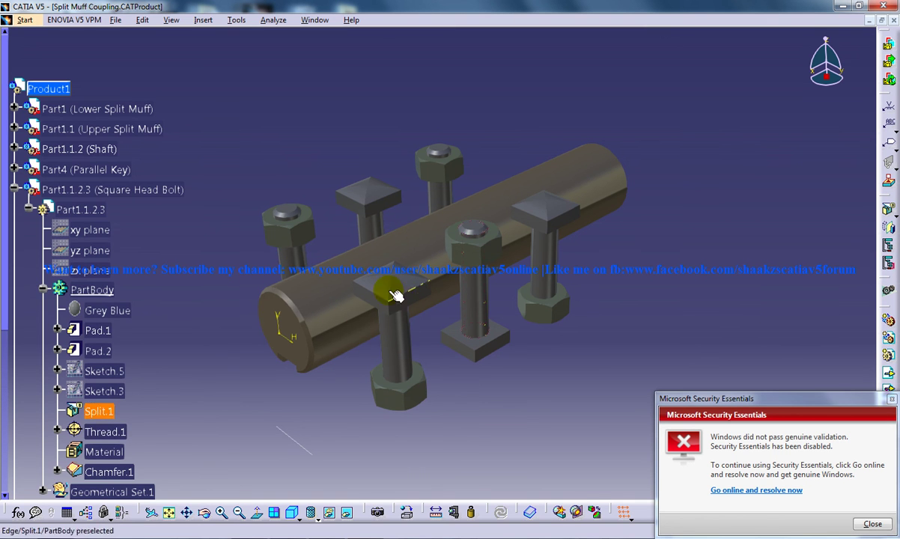
Unhide the lower and upper split muffs from the hidden space, then view the top slots and bolts.
click(348, 512)
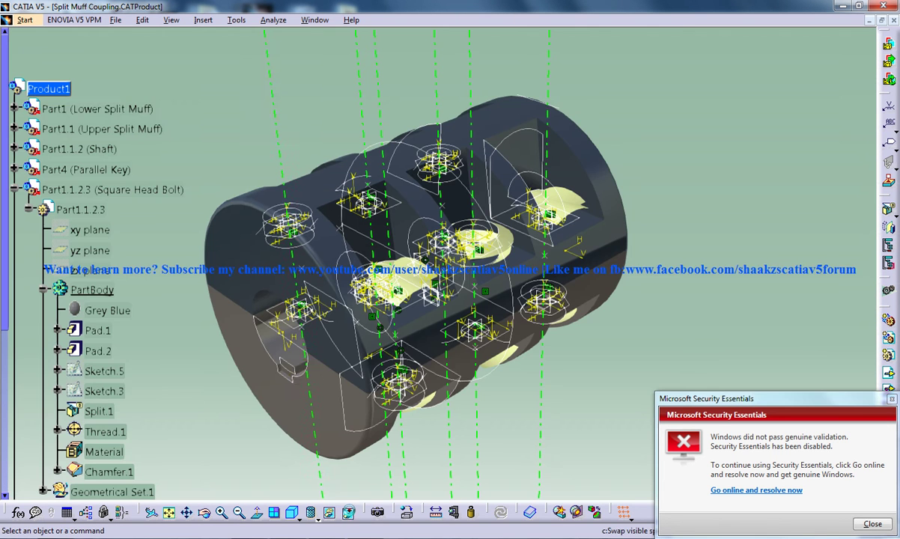
right_click(320, 407)
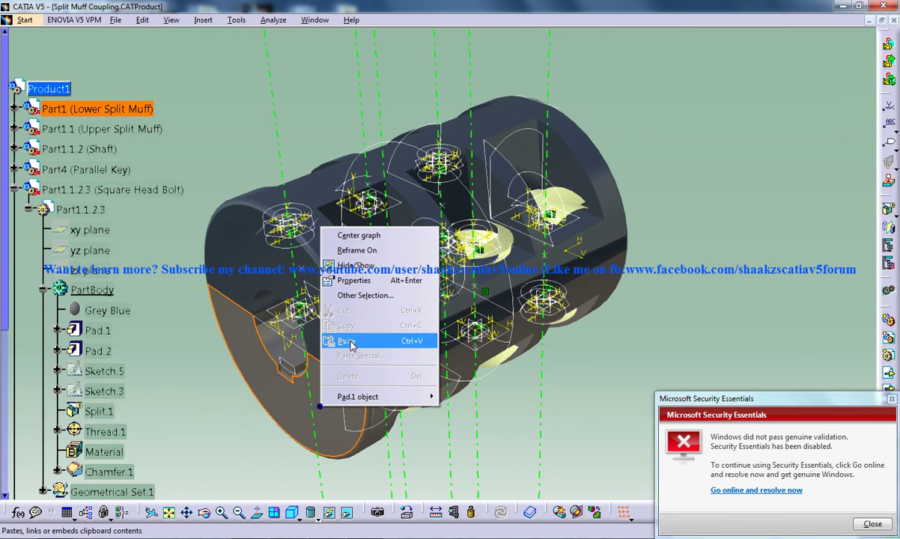
click(356, 266)
right_click(235, 244)
click(258, 281)
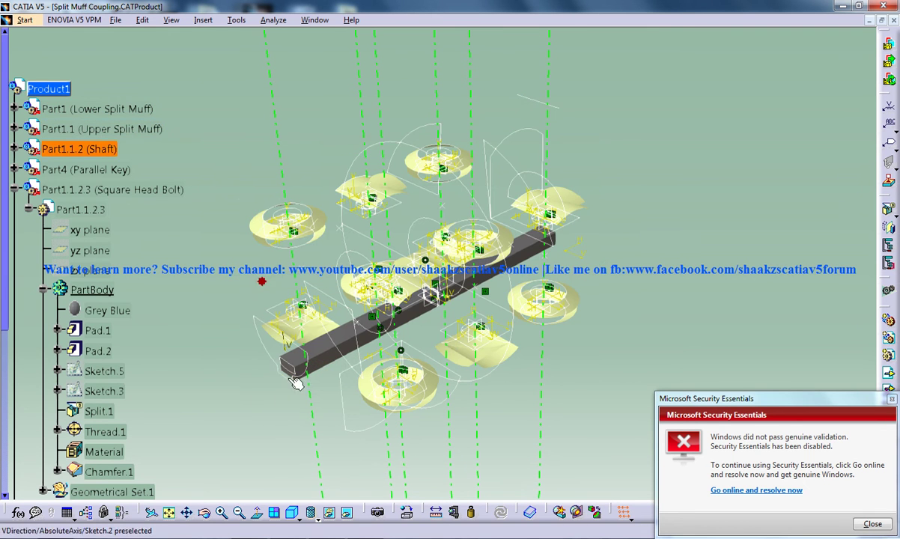
click(348, 511)
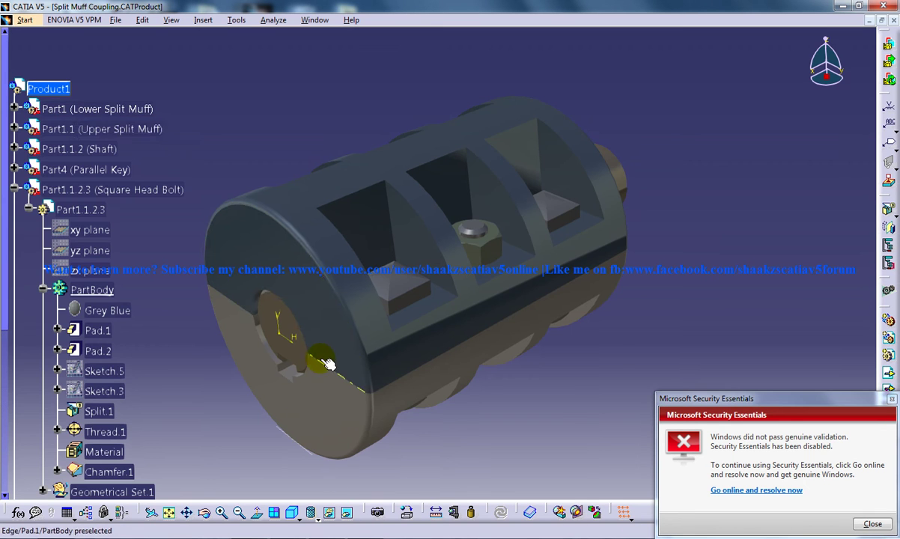
middle_drag(354, 355, 515, 307)
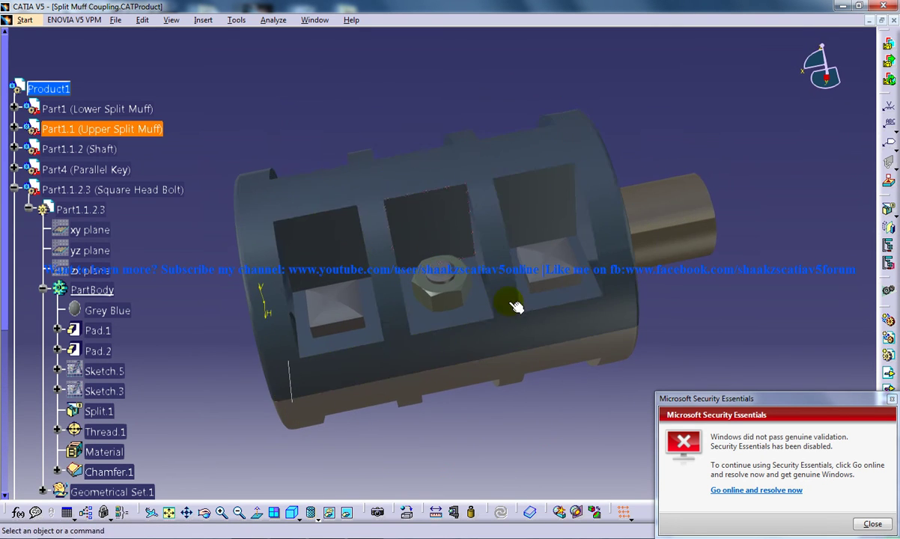
middle_drag(593, 307, 500, 291)
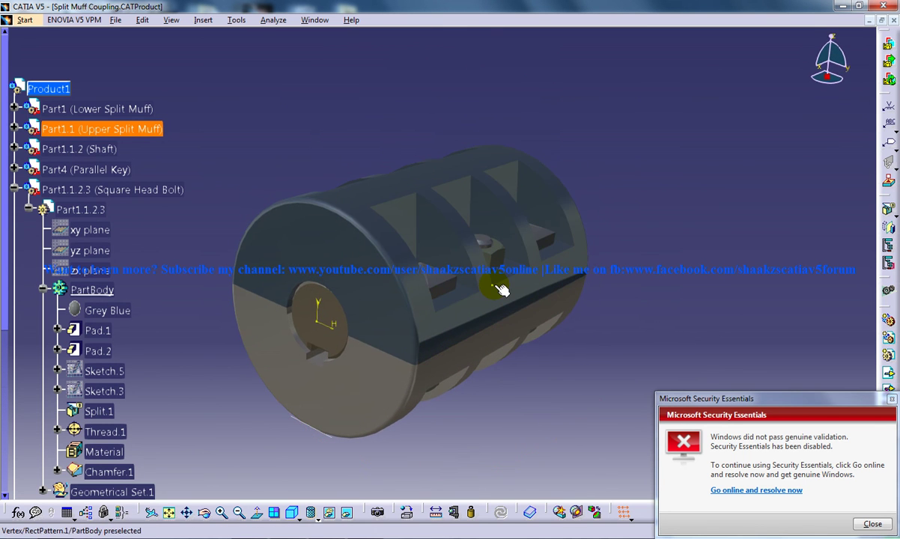